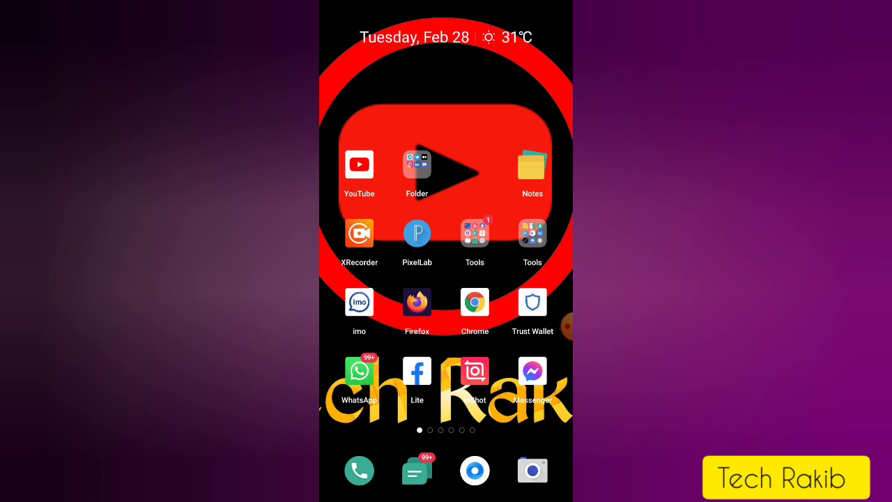
Sign in to burberry-usdt.com with mobile number, passwords and captcha to reach the 110.00 USDT_TRC20 account
{"action": "left_click", "coordinate": [417, 301]}
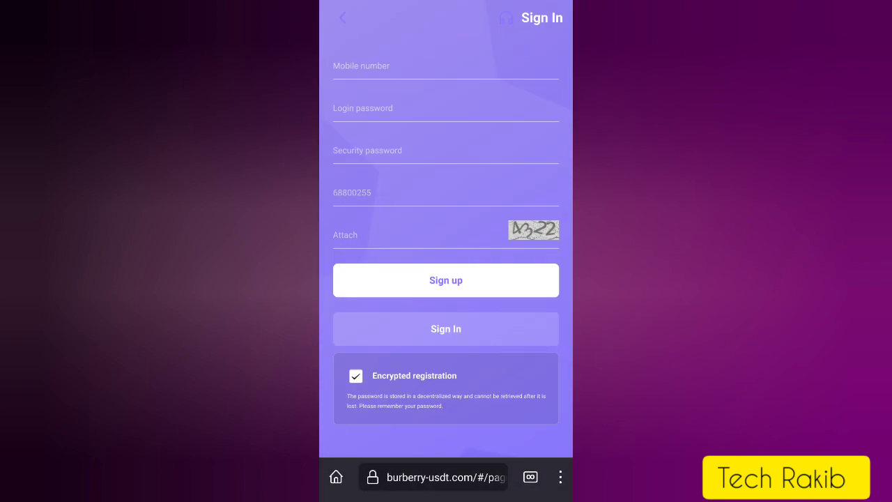
{"action": "left_click", "coordinate": [467, 455]}
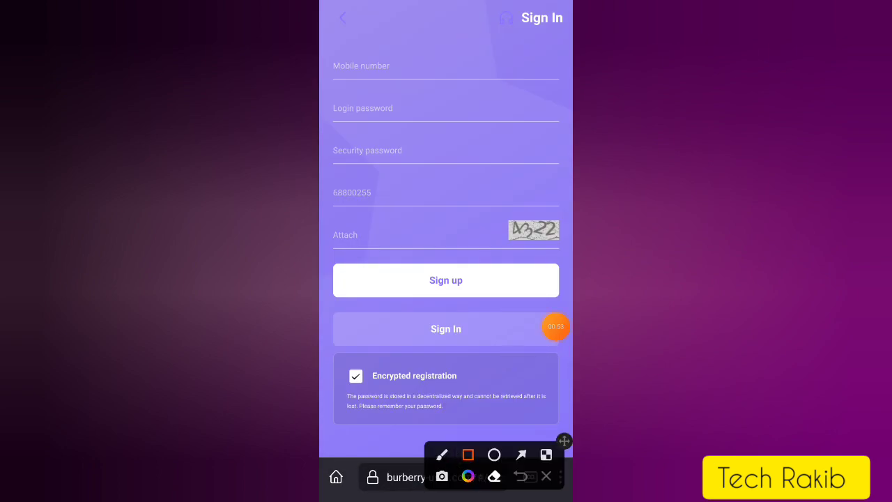
{"action": "left_click_drag", "start_coordinate": [325, 49], "coordinate": [534, 77]}
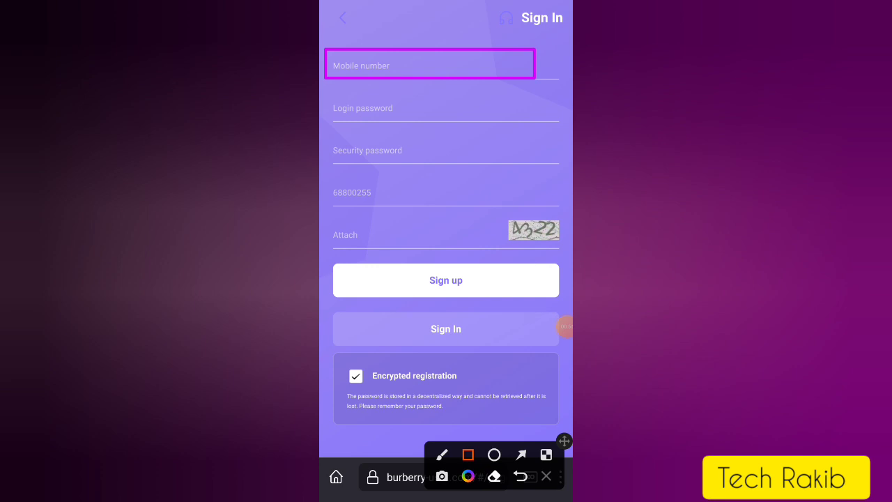
{"action": "left_click_drag", "start_coordinate": [330, 90], "coordinate": [522, 114]}
{"action": "left_click_drag", "start_coordinate": [324, 127], "coordinate": [475, 157]}
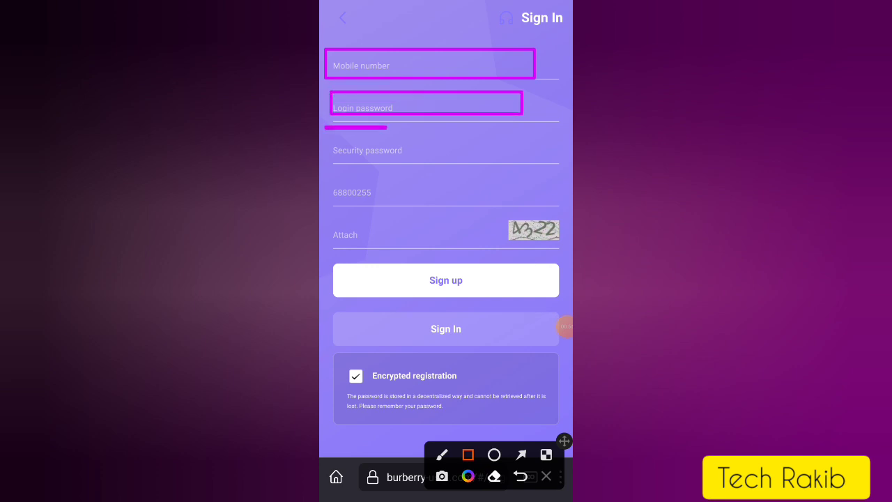
{"action": "left_click_drag", "start_coordinate": [498, 203], "coordinate": [565, 255]}
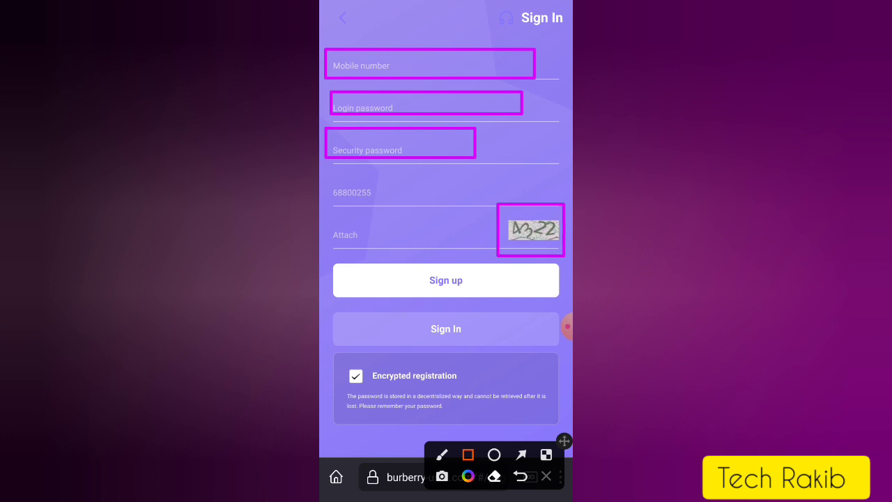
{"action": "left_click_drag", "start_coordinate": [333, 211], "coordinate": [460, 267]}
{"action": "left_click_drag", "start_coordinate": [378, 257], "coordinate": [492, 311]}
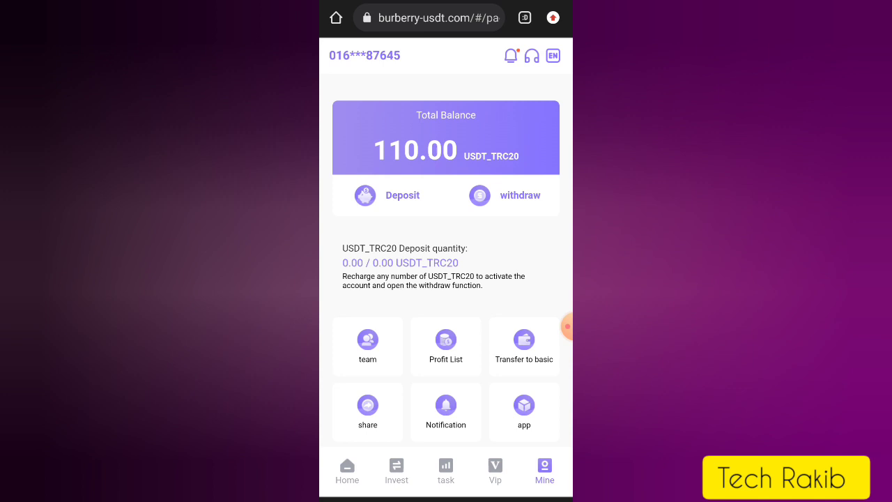
Open the Vip tab to view the membership tiers, starting with VIP1 Silver at 110 USD
{"action": "left_click", "coordinate": [494, 471]}
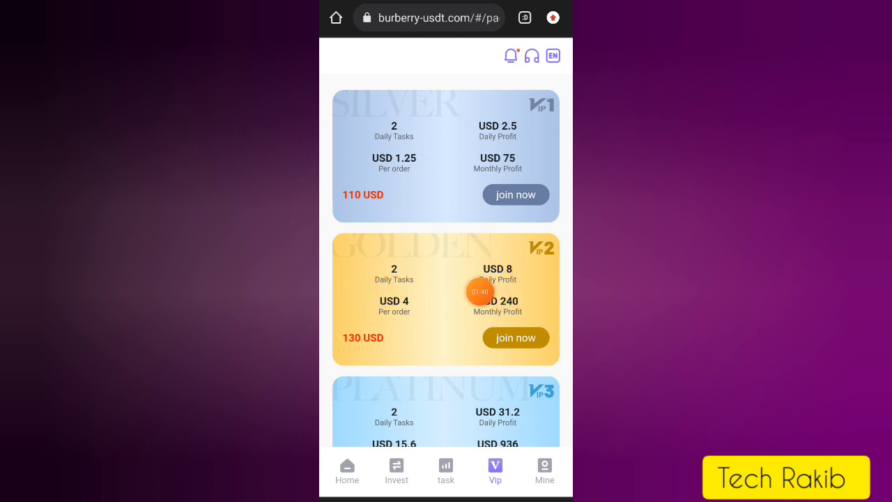
{"action": "scroll", "coordinate": [446, 278], "scroll_direction": "down", "scroll_amount": 5}
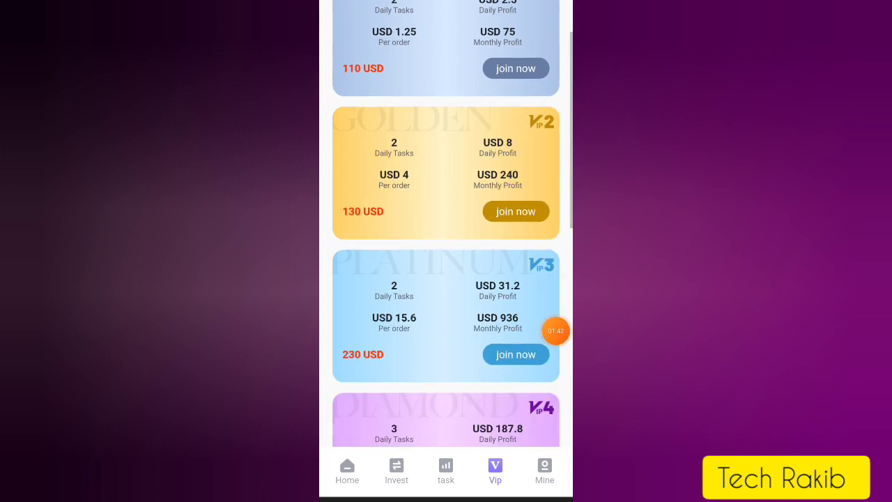
{"action": "scroll", "coordinate": [446, 279], "scroll_direction": "down", "scroll_amount": 3}
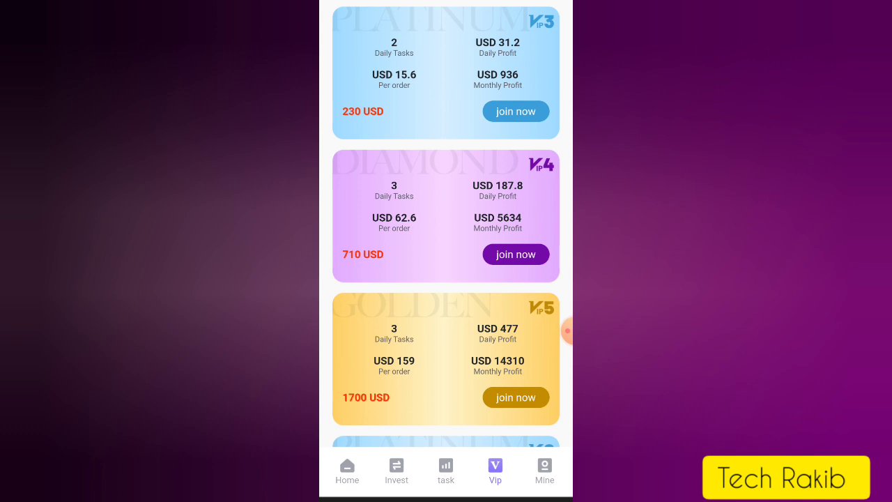
{"action": "scroll", "coordinate": [445, 209], "scroll_direction": "up", "scroll_amount": 5}
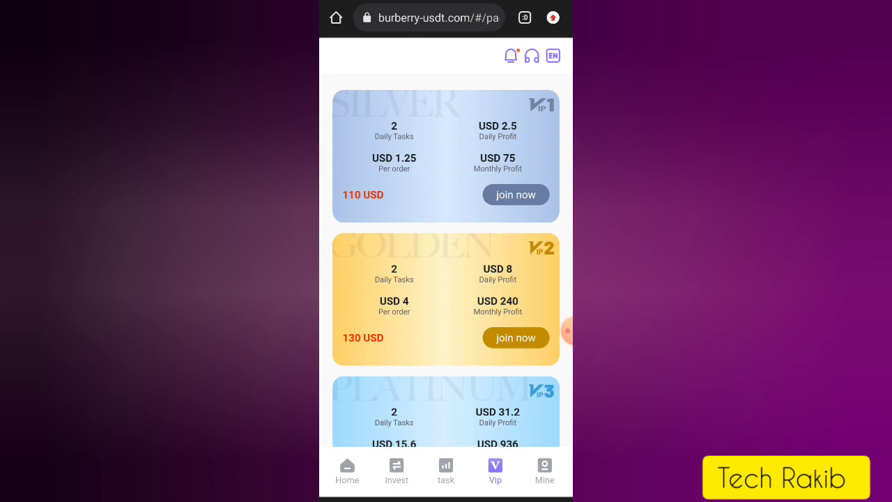
Copy the USDT_TRC20 deposit address from the Invest page's Transfer to VIP account option
{"action": "left_click", "coordinate": [347, 471]}
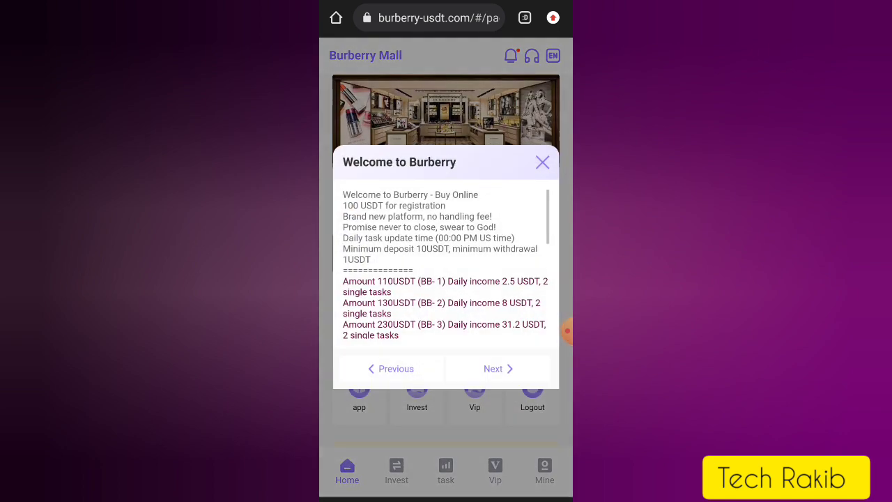
{"action": "left_click", "coordinate": [547, 157]}
{"action": "scroll", "coordinate": [445, 279], "scroll_direction": "down", "scroll_amount": 3}
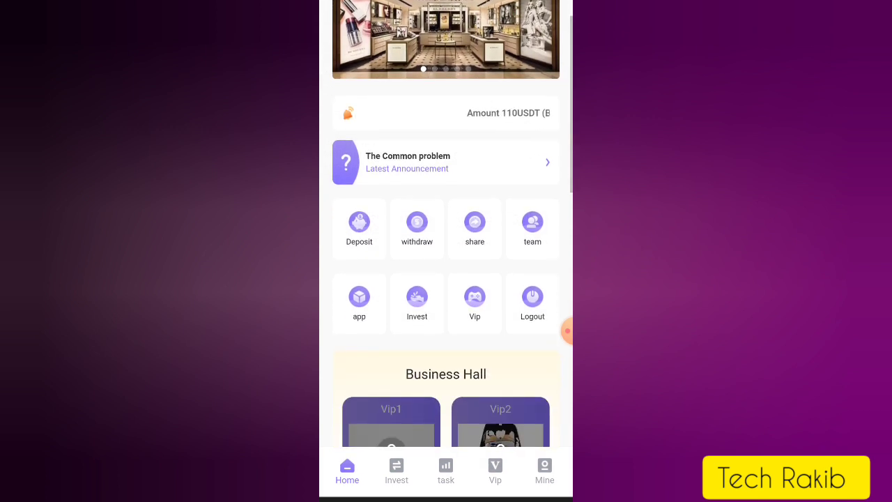
{"action": "left_click", "coordinate": [397, 471]}
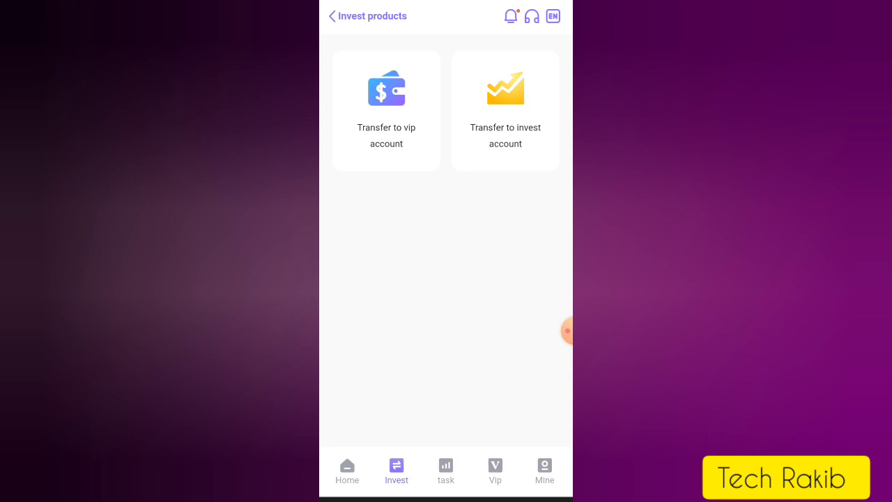
{"action": "left_click", "coordinate": [399, 146]}
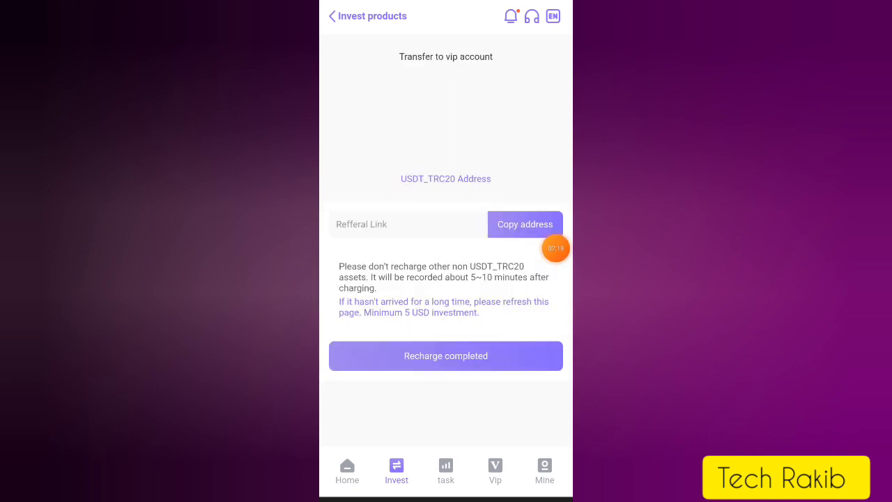
{"action": "scroll", "coordinate": [555, 247], "scroll_direction": "down", "scroll_amount": 1}
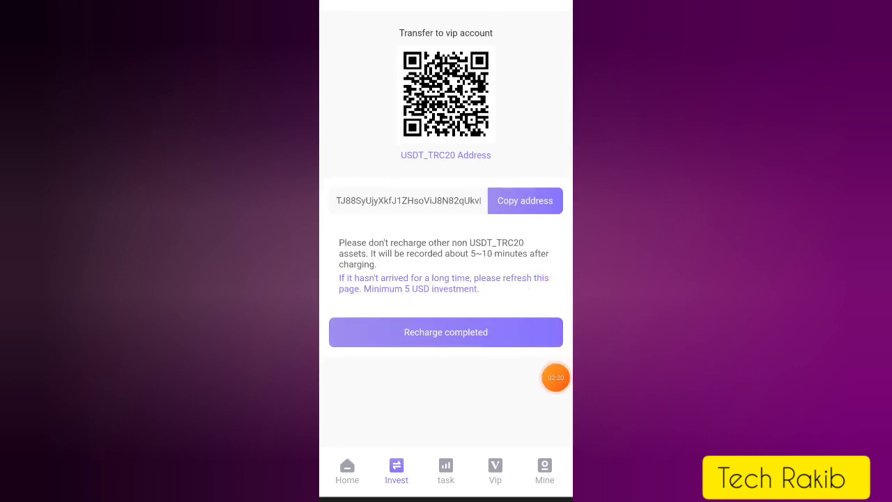
{"action": "left_click", "coordinate": [525, 200]}
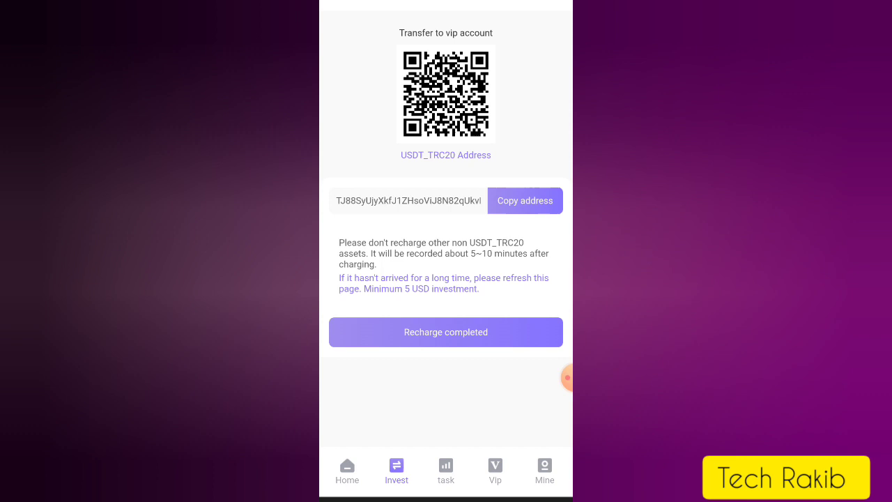
Refresh the Mine page's balance, then bring up the VIP plans to join VIP1 Silver
{"action": "left_click", "coordinate": [544, 472]}
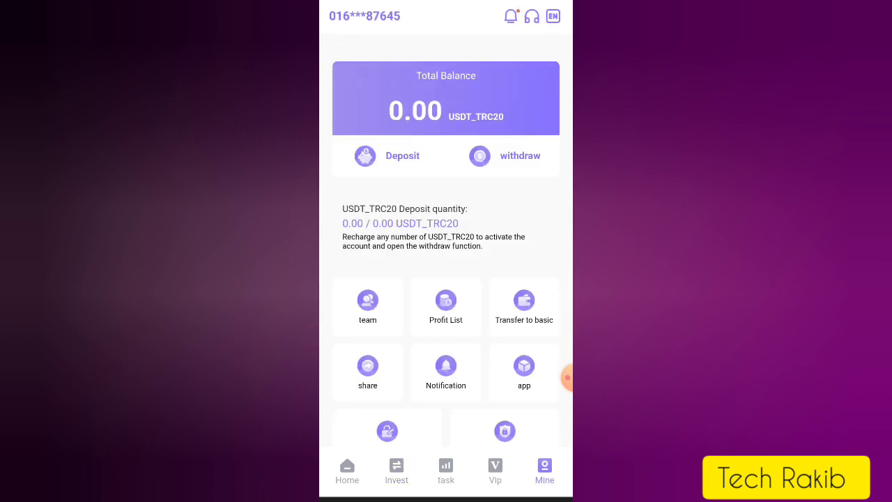
{"action": "left_click_drag", "start_coordinate": [446, 139], "coordinate": [446, 279]}
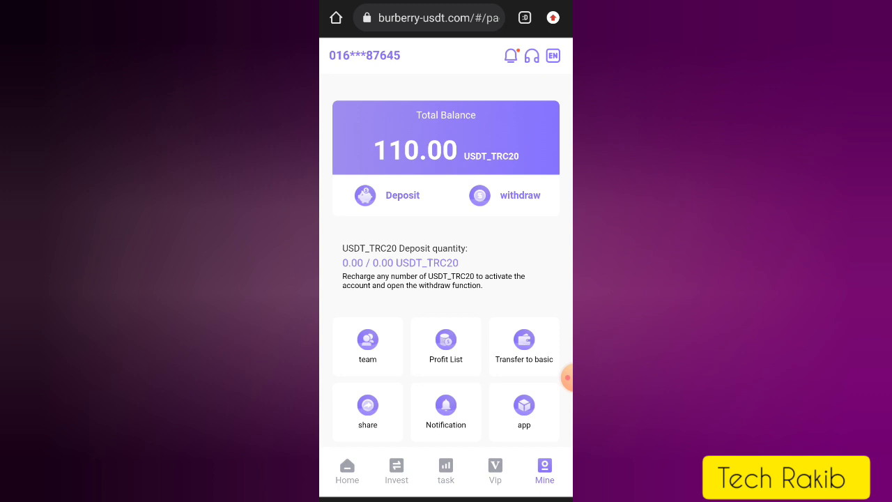
{"action": "left_click", "coordinate": [495, 471]}
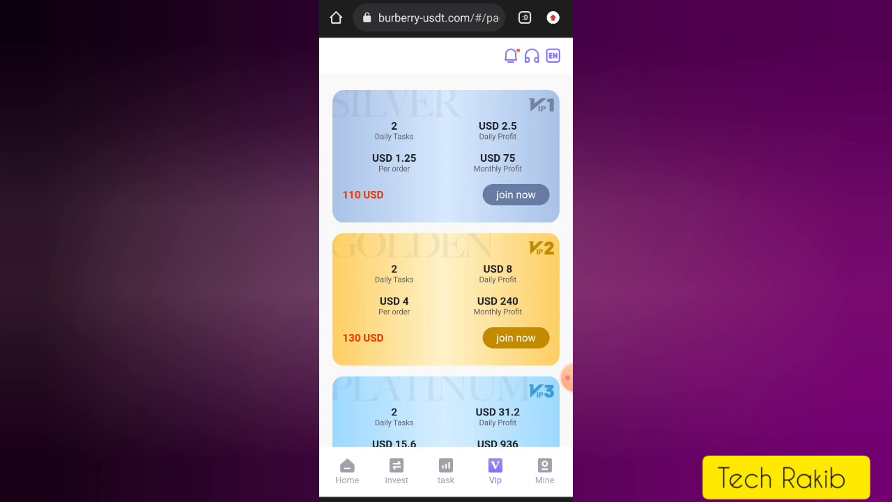
{"action": "scroll", "coordinate": [446, 278], "scroll_direction": "down", "scroll_amount": 3}
{"action": "scroll", "coordinate": [446, 278], "scroll_direction": "up", "scroll_amount": 3}
{"action": "scroll", "coordinate": [446, 279], "scroll_direction": "down", "scroll_amount": 5}
{"action": "scroll", "coordinate": [446, 279], "scroll_direction": "up", "scroll_amount": 5}
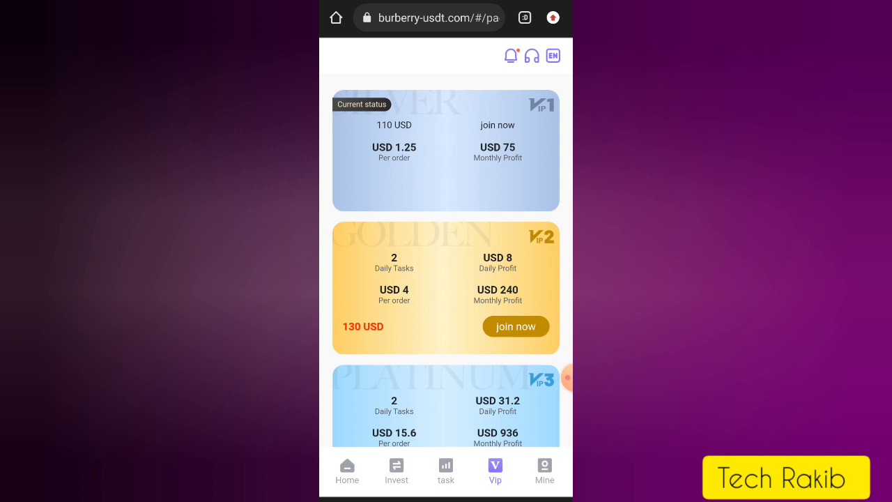
Receive the Leather Reversible Belt and bear rattle tasks, then refresh the 2.50 USDT balance
{"action": "left_click", "coordinate": [347, 471]}
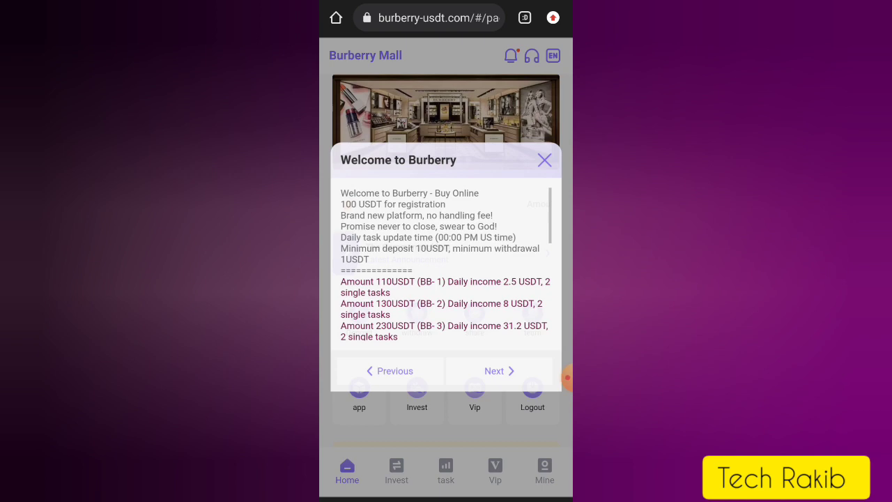
{"action": "left_click", "coordinate": [542, 163]}
{"action": "scroll", "coordinate": [446, 313], "scroll_direction": "down", "scroll_amount": 5}
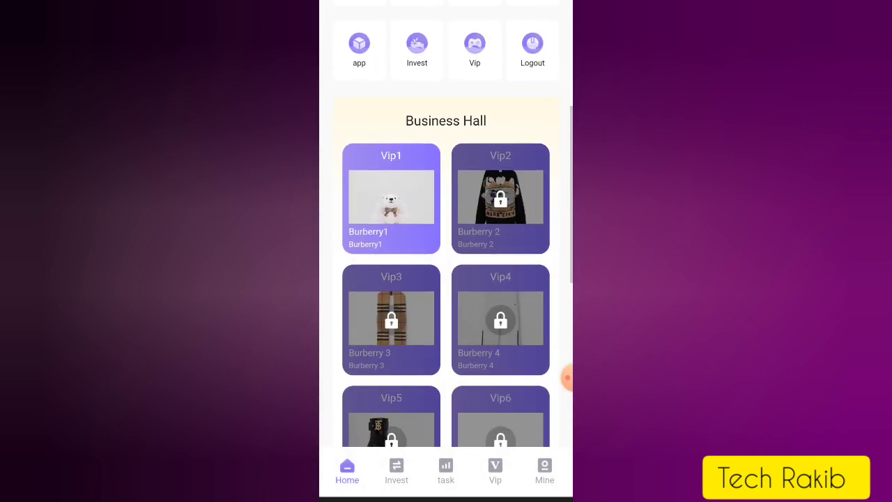
{"action": "left_click", "coordinate": [445, 472]}
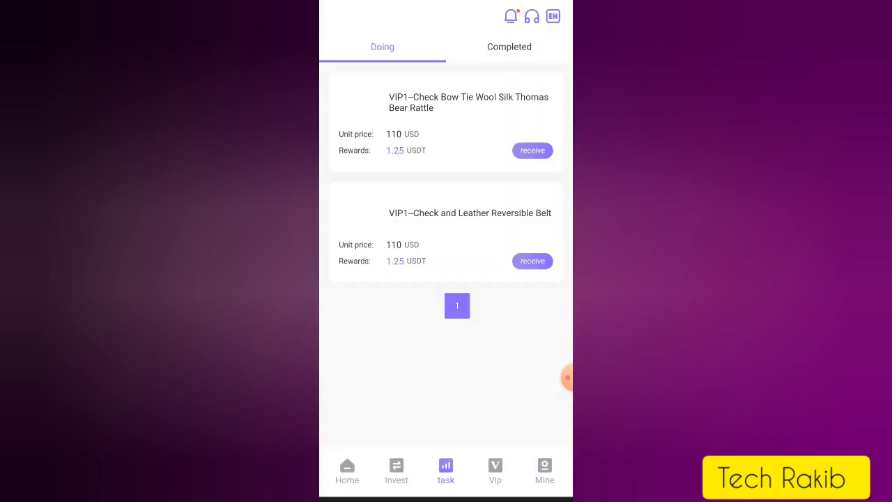
{"action": "left_click", "coordinate": [532, 261]}
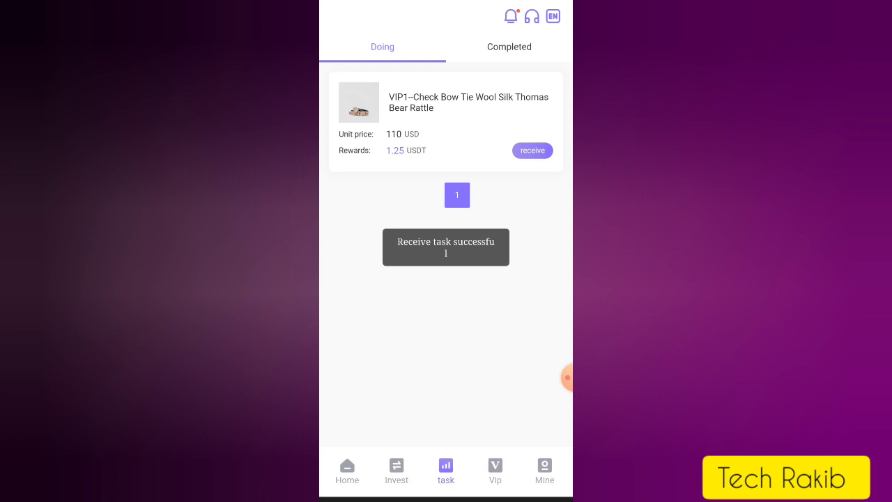
{"action": "left_click", "coordinate": [532, 150]}
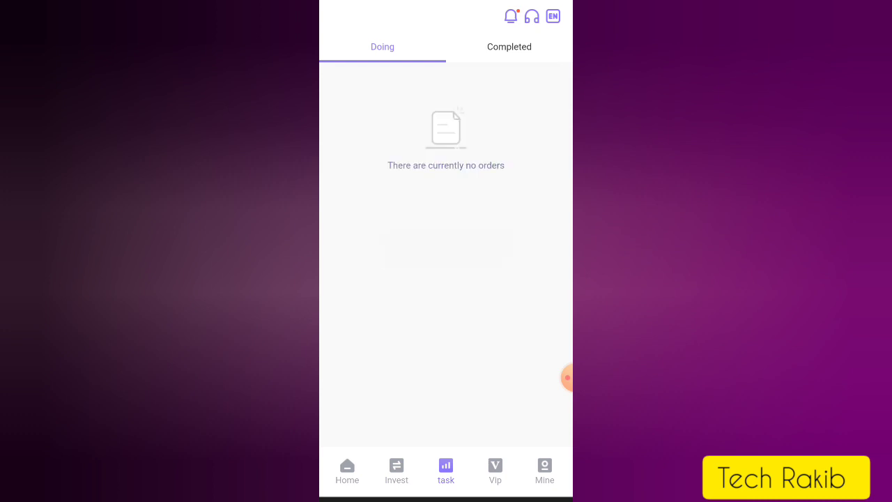
{"action": "left_click", "coordinate": [544, 471]}
{"action": "left_click_drag", "start_coordinate": [446, 209], "coordinate": [445, 313]}
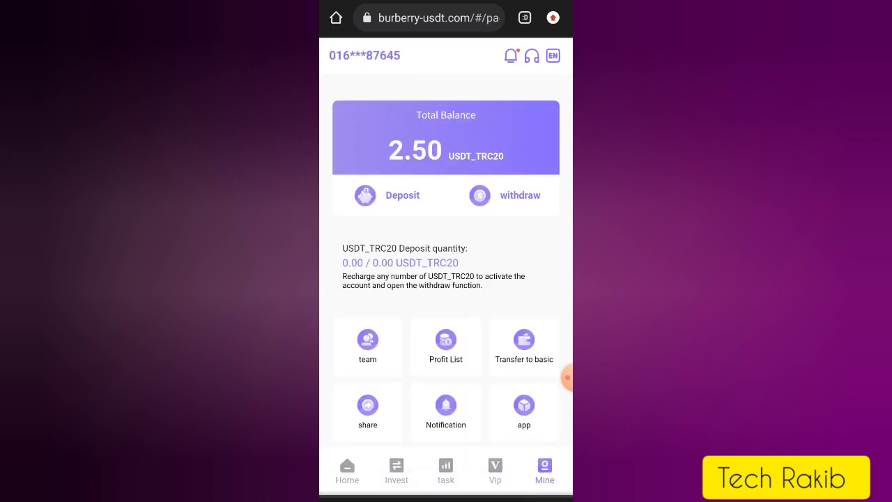
{"action": "mouse_move", "coordinate": [446, 348]}
{"action": "left_mouse_down"}
{"action": "mouse_move", "coordinate": [445, 209]}
{"action": "mouse_move", "coordinate": [446, 320]}
{"action": "left_mouse_up"}
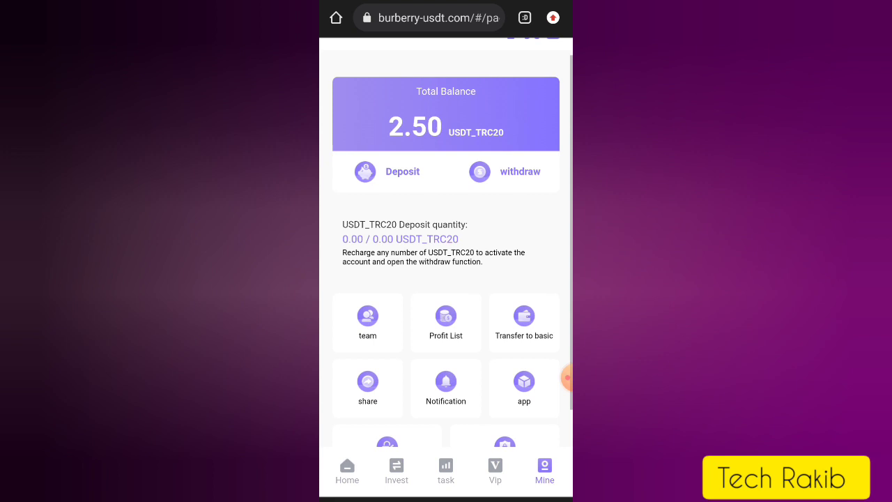
Fill the withdrawal form with the TRC20 wallet address and a 2.5 USDT amount
{"action": "left_click", "coordinate": [505, 171]}
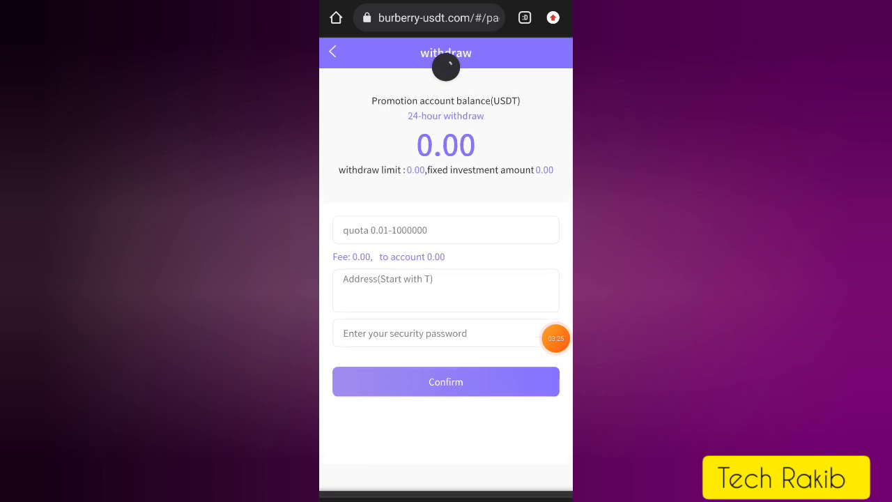
{"action": "left_click", "coordinate": [552, 476]}
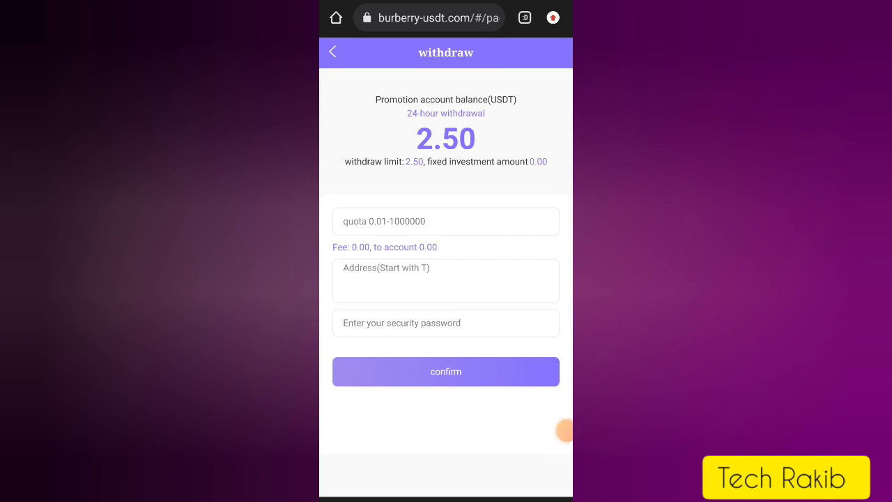
{"action": "left_click", "coordinate": [446, 278]}
{"action": "left_click", "coordinate": [445, 433]}
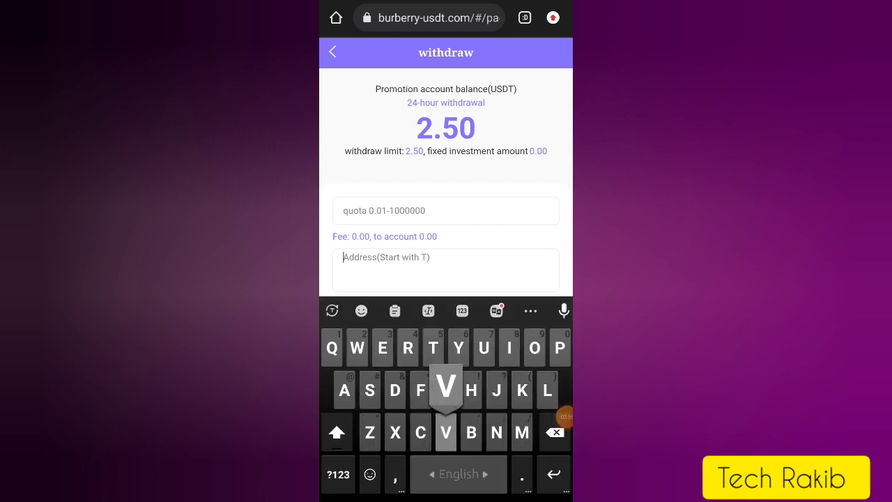
{"action": "left_click", "coordinate": [446, 210]}
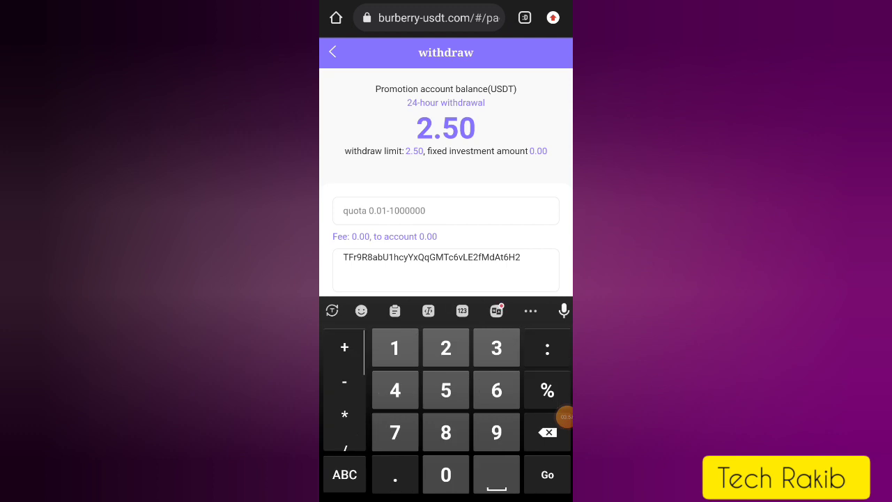
{"action": "type", "text": "2.5"}
{"action": "key", "text": "Escape"}
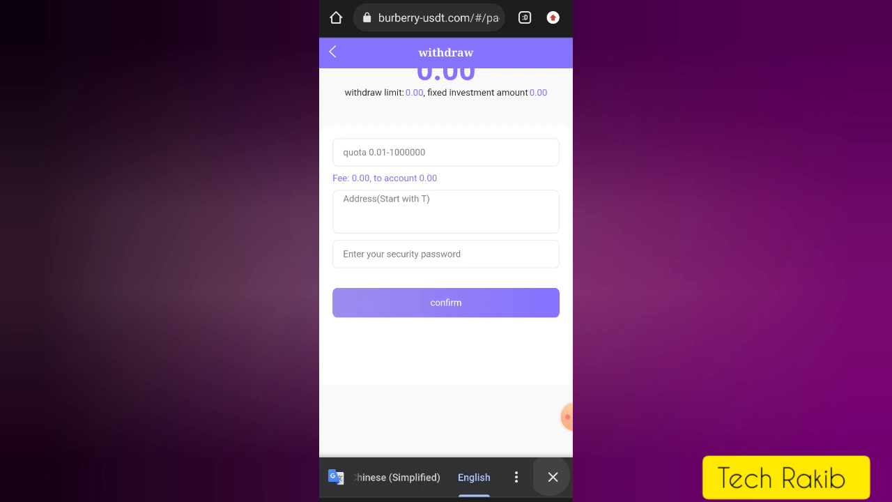
Return home, dismiss the welcome popup, and look at the team referral levels page
{"action": "left_click", "coordinate": [332, 52]}
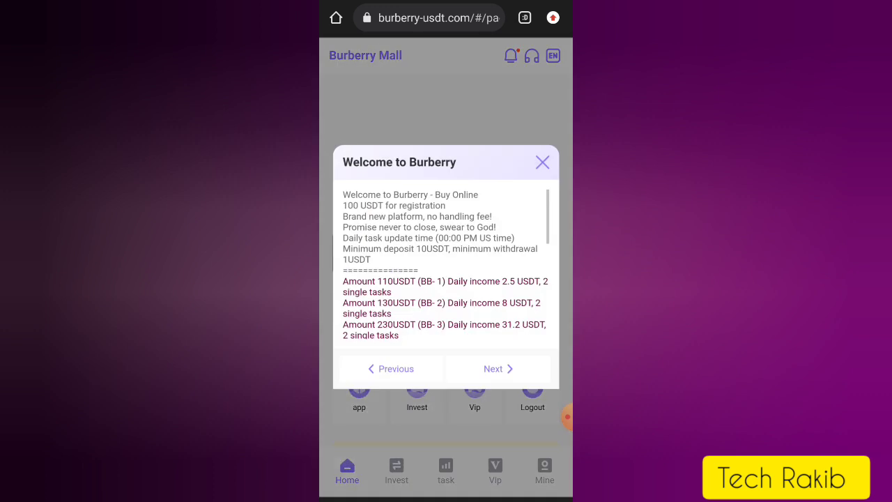
{"action": "left_click", "coordinate": [542, 161]}
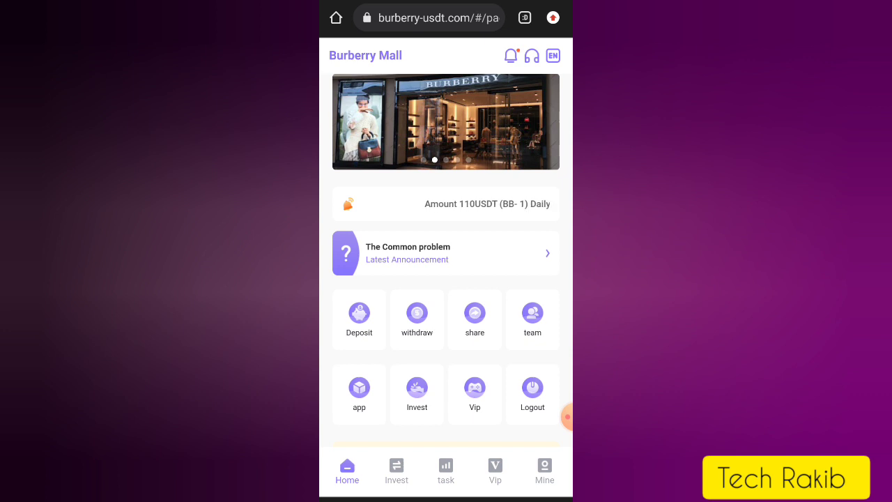
{"action": "left_click", "coordinate": [533, 318]}
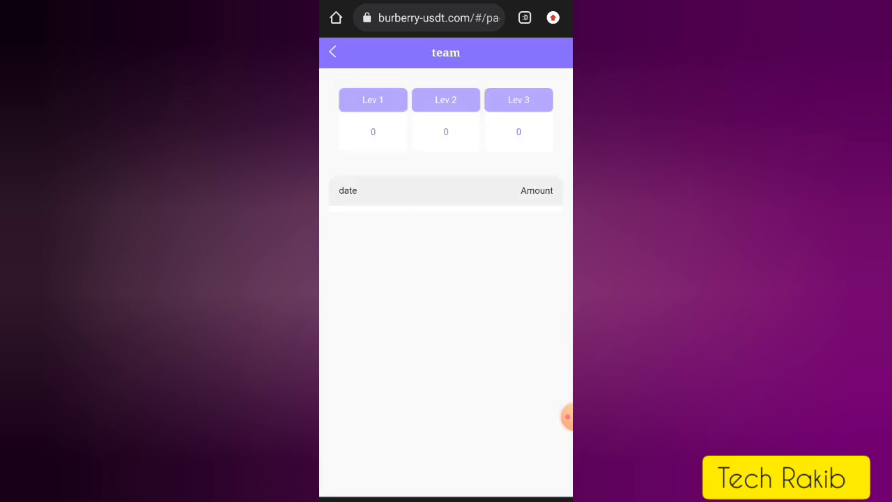
{"action": "left_click", "coordinate": [332, 52]}
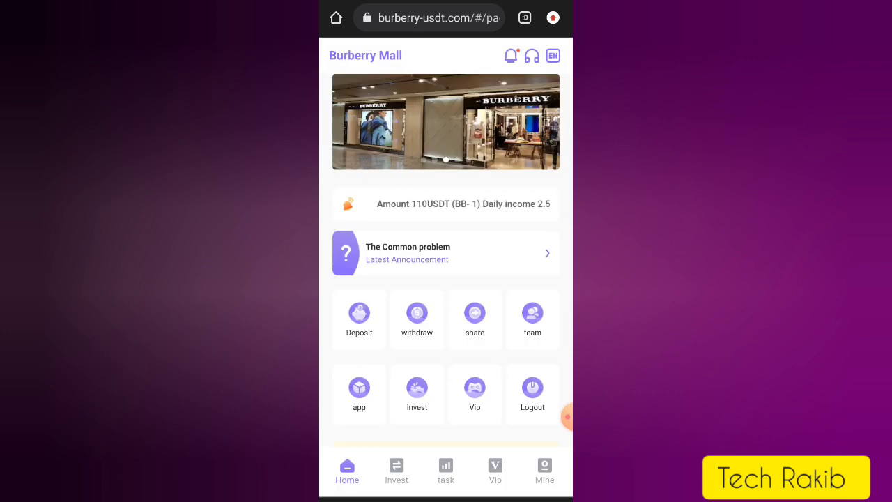
Copy the referral invite link from the invite page and go back home
{"action": "left_click", "coordinate": [475, 318]}
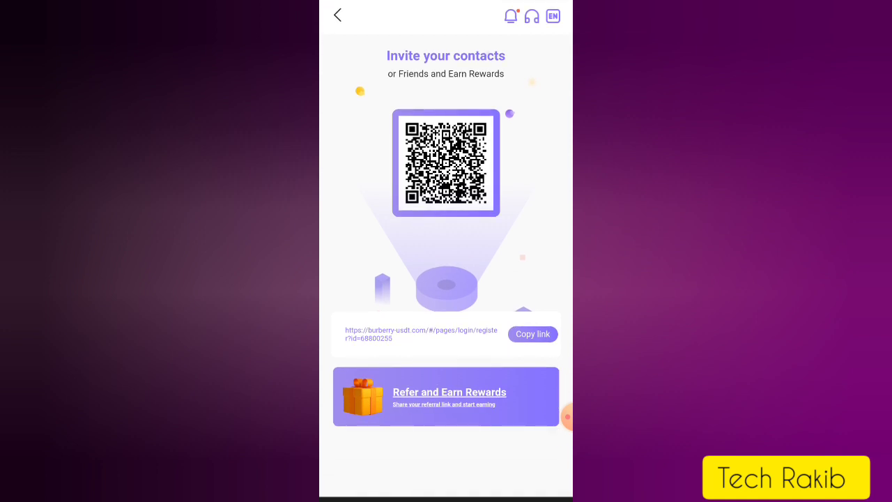
{"action": "left_click", "coordinate": [532, 334]}
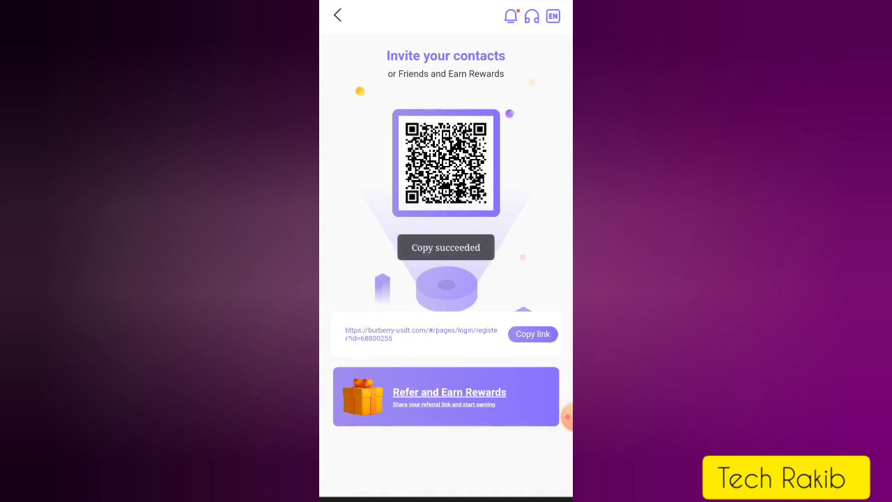
{"action": "left_click", "coordinate": [337, 15]}
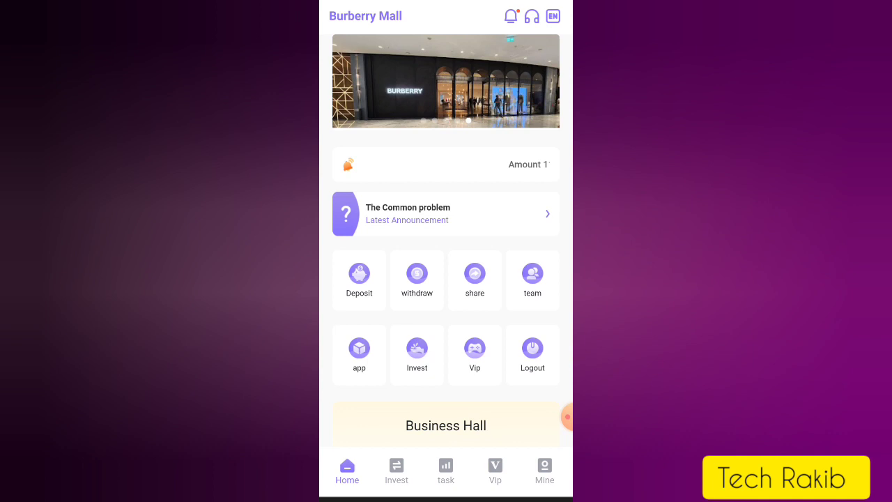
{"action": "scroll", "coordinate": [446, 278], "scroll_direction": "up", "scroll_amount": 2}
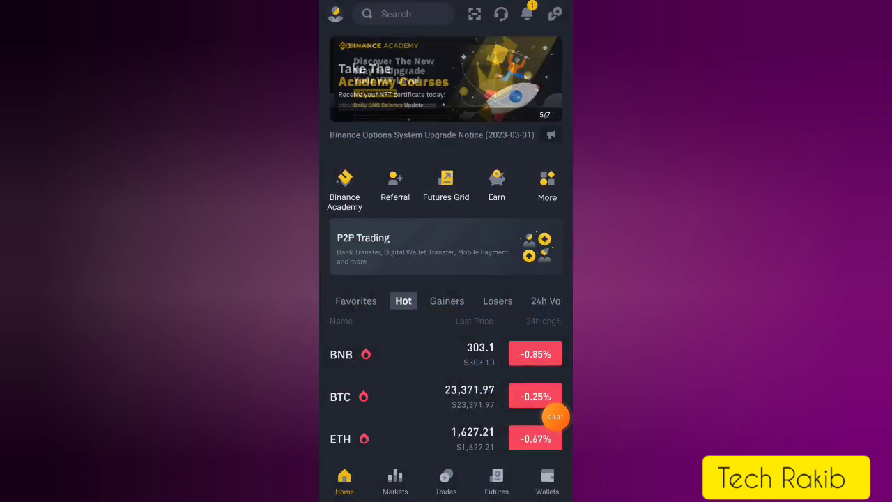
Confirm Binance's 2.5 USDT Deposit Successful notification, then switch back to the Burberry site
{"action": "left_click", "coordinate": [527, 14]}
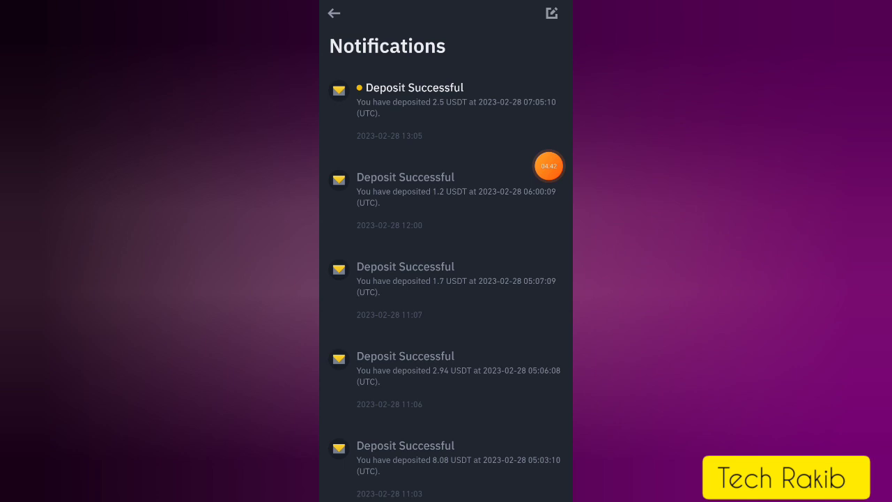
{"action": "key", "text": "Escape"}
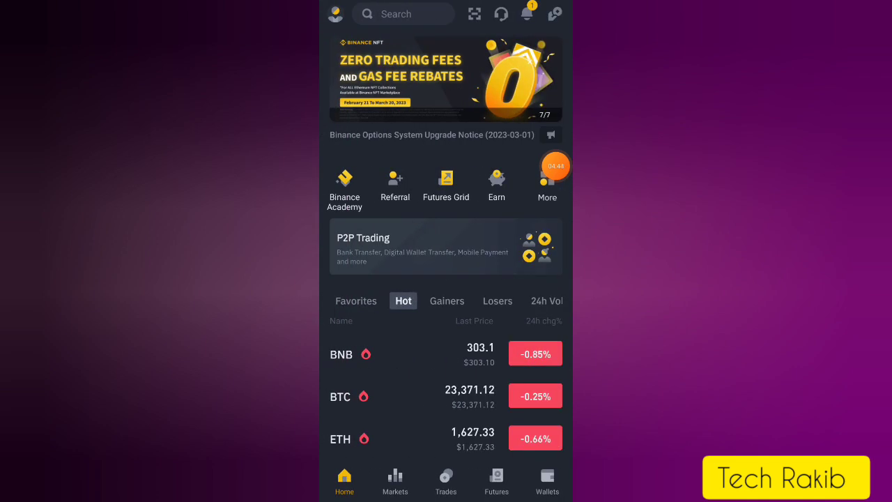
{"action": "key", "text": "alt+Tab"}
{"action": "left_click_drag", "start_coordinate": [362, 251], "coordinate": [529, 251]}
{"action": "left_click", "coordinate": [446, 230]}
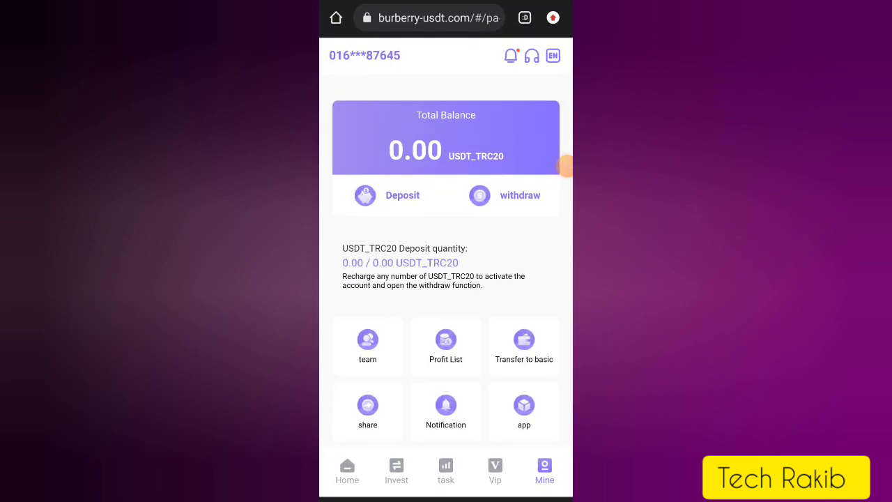